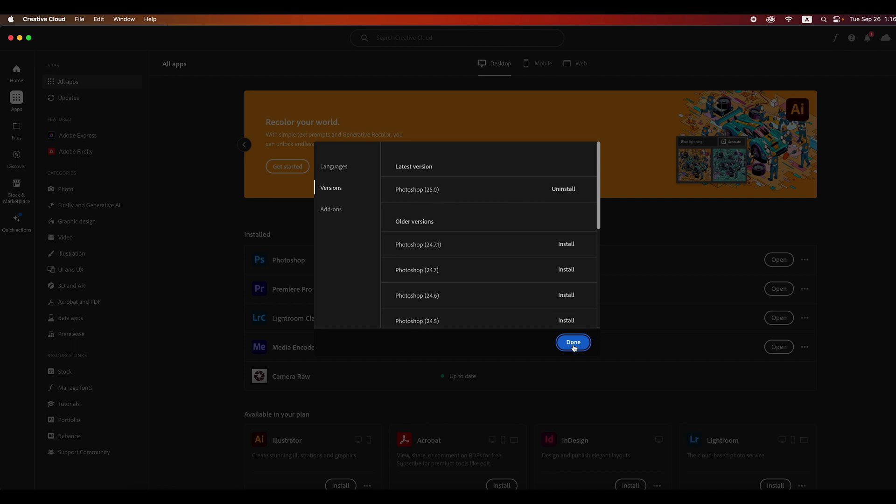
# Close the list of installable Photoshop versions in Creative Cloud.
pyautogui.click(574, 343)
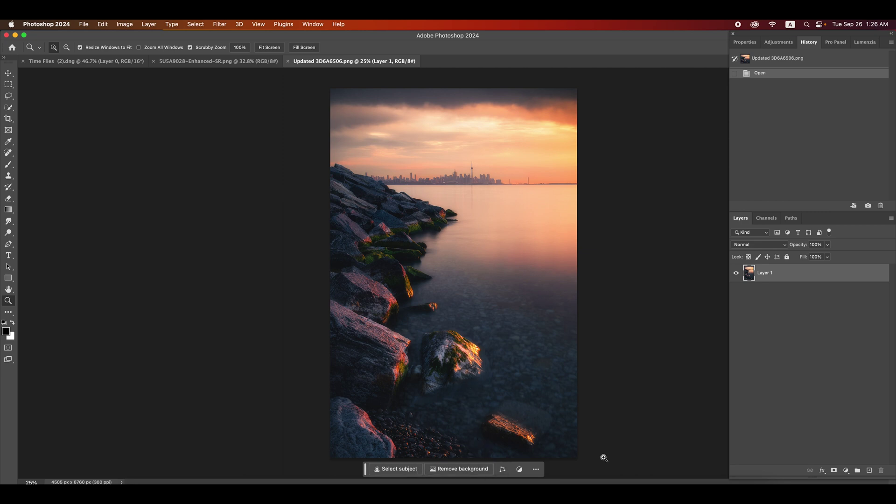
# Hide the Contextual Task Bar and show it again.
pyautogui.click(320, 26)
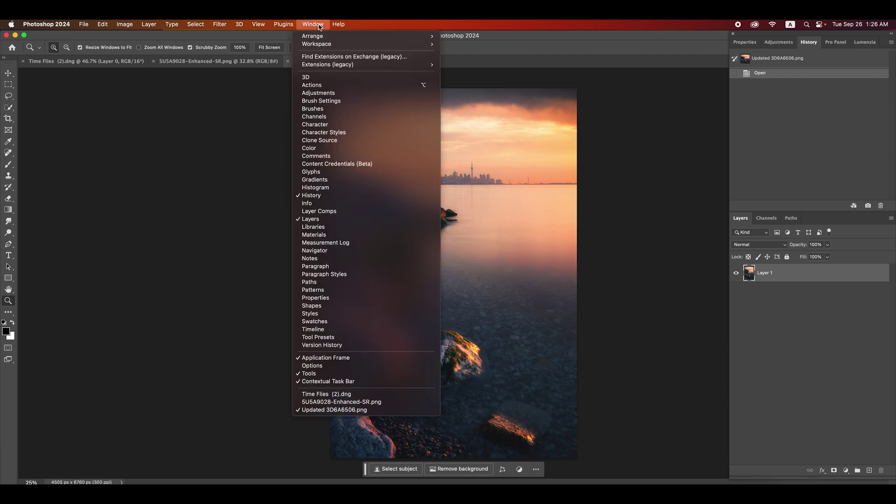
pyautogui.click(317, 382)
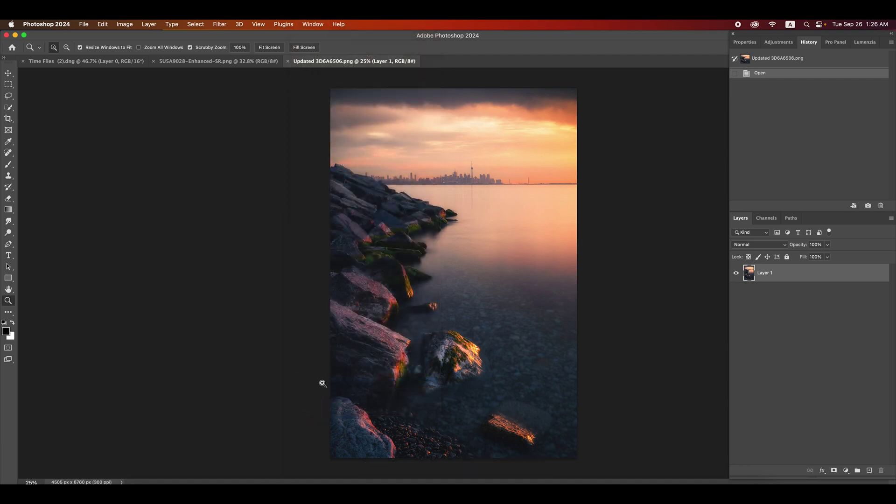
pyautogui.click(318, 26)
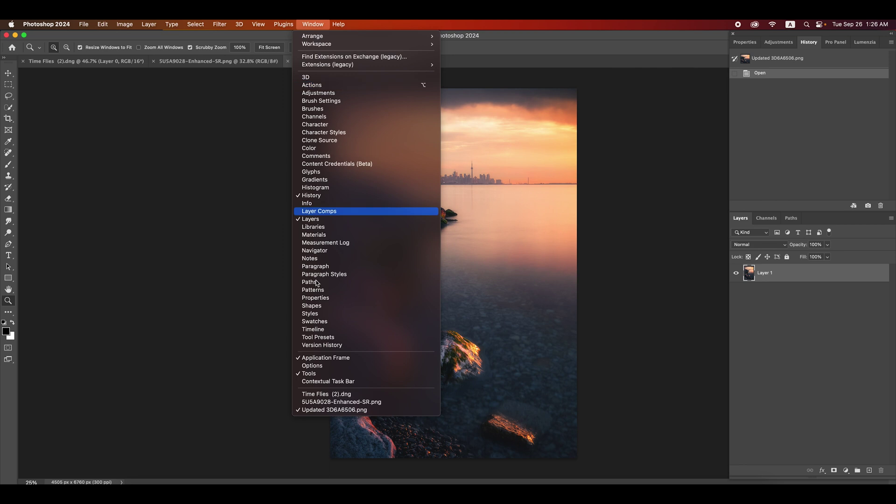
pyautogui.click(321, 382)
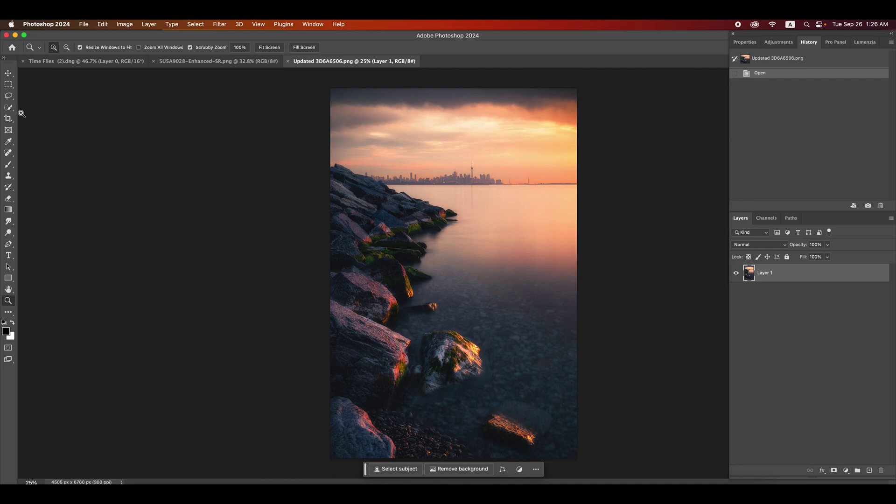
# Draw a loose Lasso selection around the small lit rock in the water near the photo's lower right corner.
pyautogui.click(8, 96)
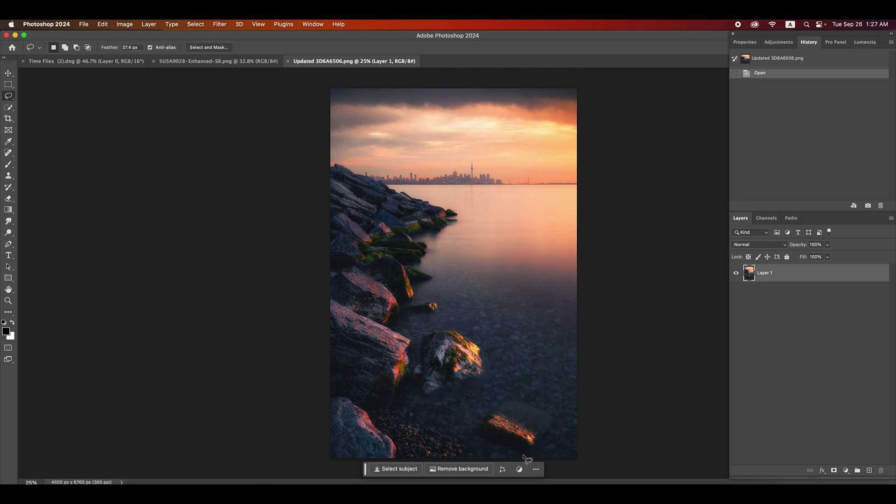
pyautogui.moveTo(484, 445)
pyautogui.mouseDown()
pyautogui.moveTo(532, 457)
pyautogui.moveTo(552, 441)
pyautogui.moveTo(557, 415)
pyautogui.moveTo(527, 396)
pyautogui.moveTo(493, 398)
pyautogui.moveTo(477, 422)
pyautogui.moveTo(484, 439)
pyautogui.mouseUp()
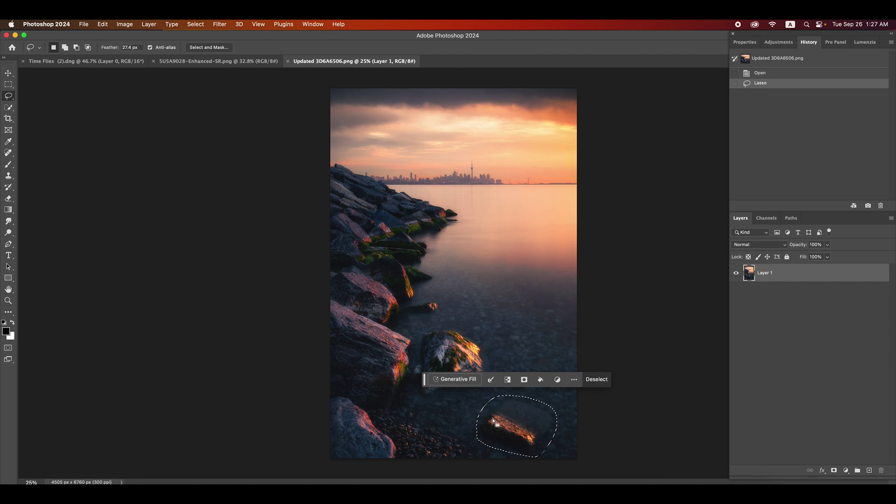
# Remove the selected rock with Generative Fill using no prompt, and preview the other generated variations.
pyautogui.click(461, 381)
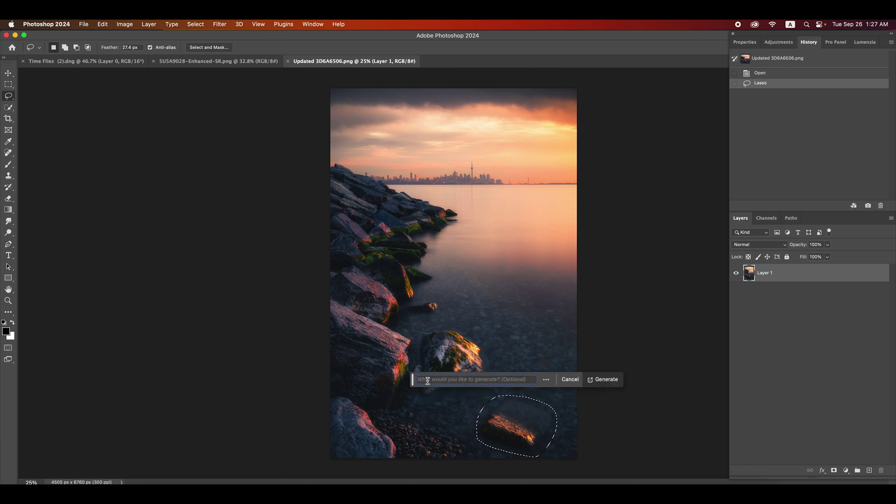
pyautogui.click(610, 382)
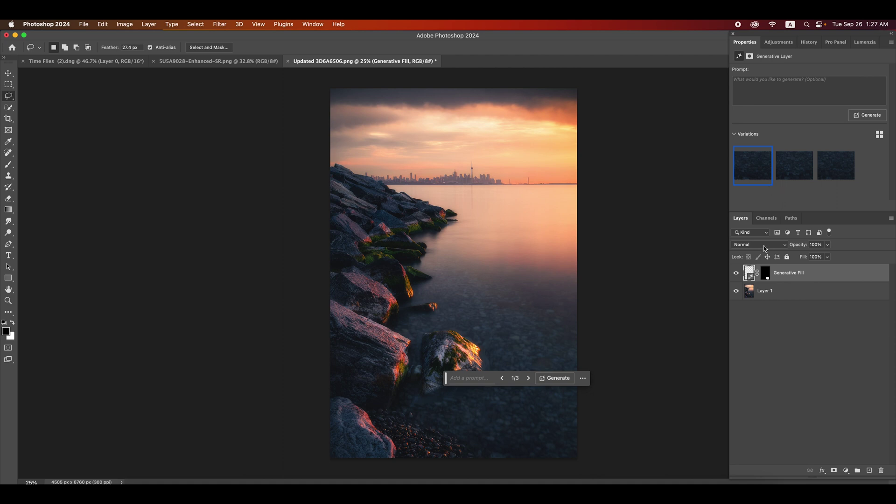
pyautogui.moveTo(451, 379); pyautogui.dragTo(151, 372)
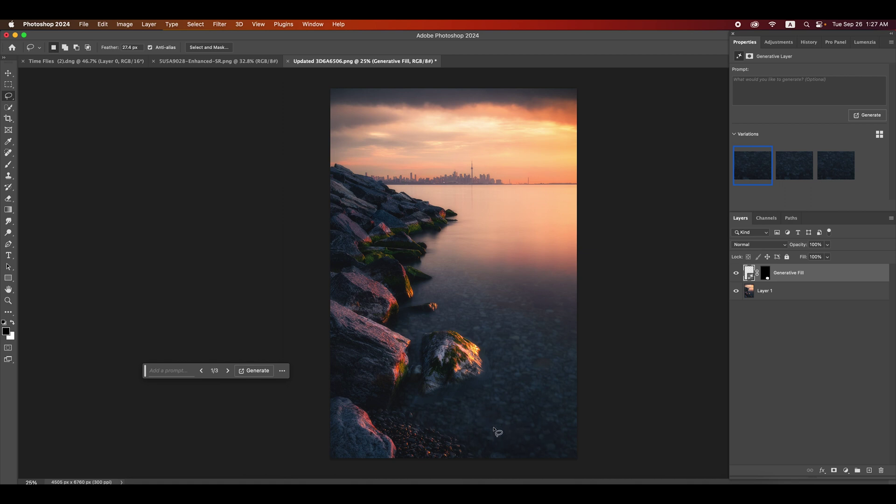
pyautogui.moveTo(786, 176)
pyautogui.click(786, 175)
pyautogui.click(835, 182)
# Revert the photo's history to the Lasso state, discarding the generative fill and restoring the selection around the rock.
pyautogui.click(812, 43)
pyautogui.click(779, 74)
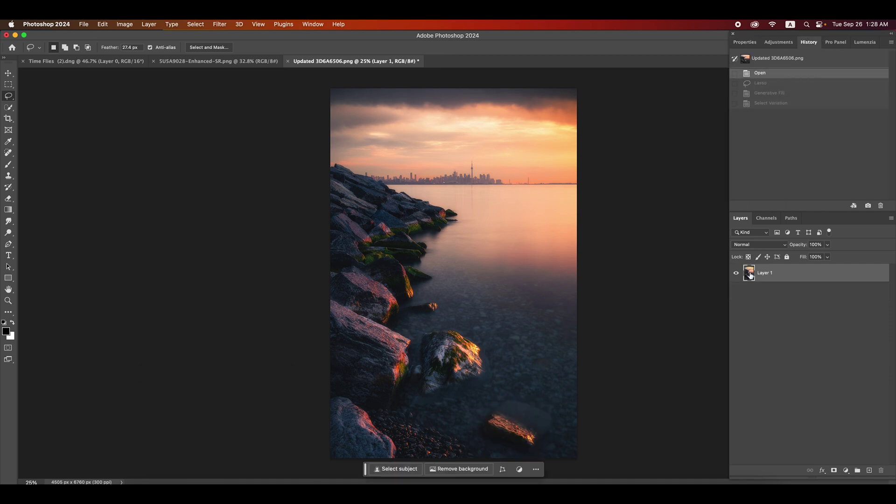
pyautogui.click(765, 83)
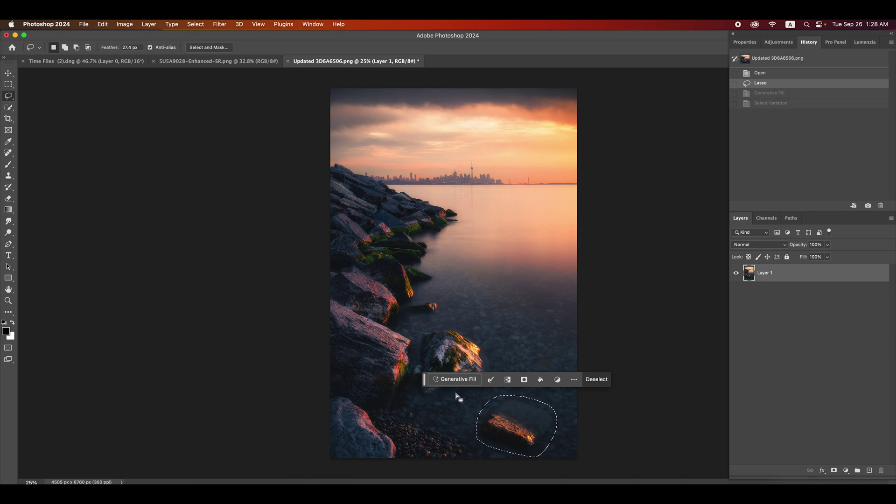
# Try Content-Aware Fill on the selected rock with output to a new layer, and revert to the Lasso history state.
pyautogui.rightClick(514, 421)
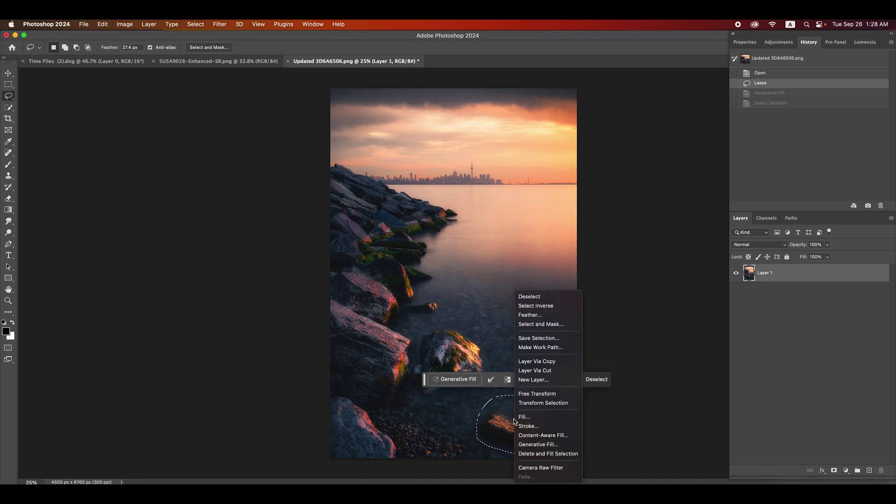
pyautogui.click(536, 437)
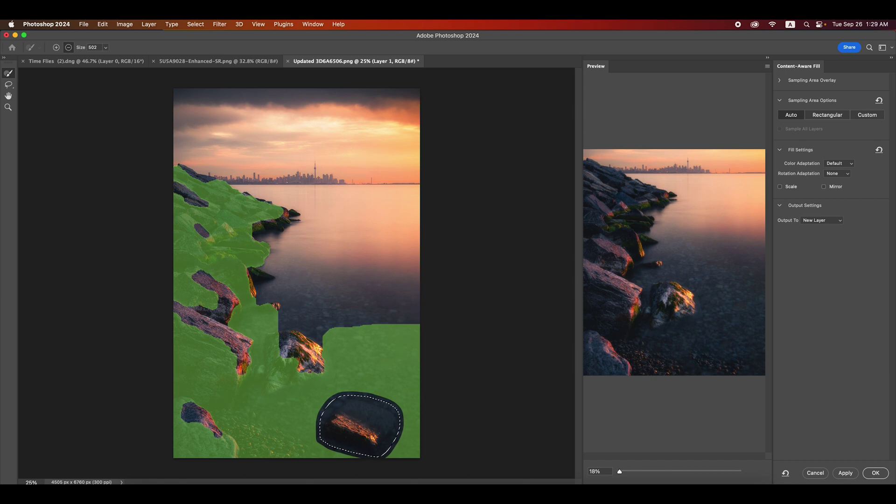
pyautogui.click(873, 473)
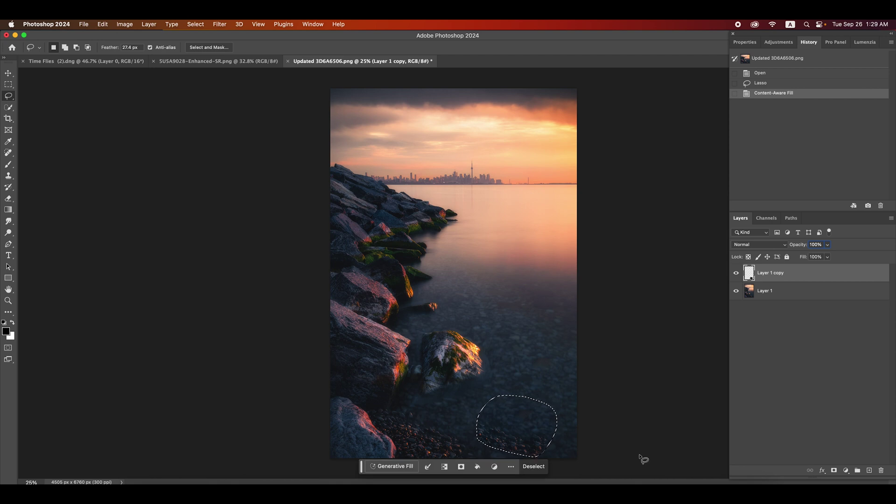
pyautogui.press('super+d')
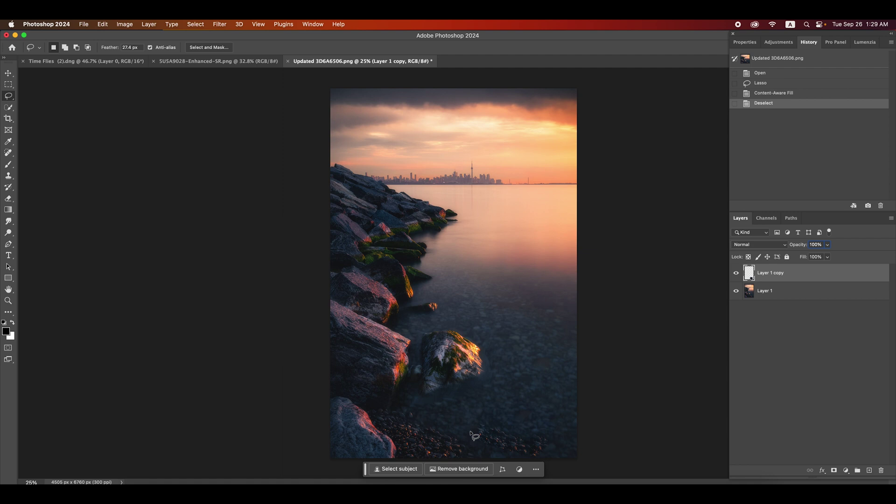
pyautogui.click(785, 84)
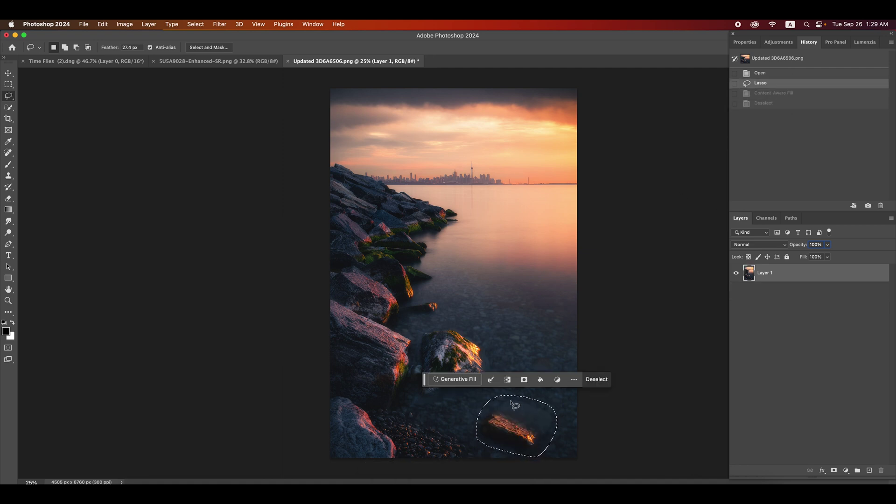
# Replace the selected rock using Generative Fill with the prompt "a duck" and choose the second variation.
pyautogui.click(457, 380)
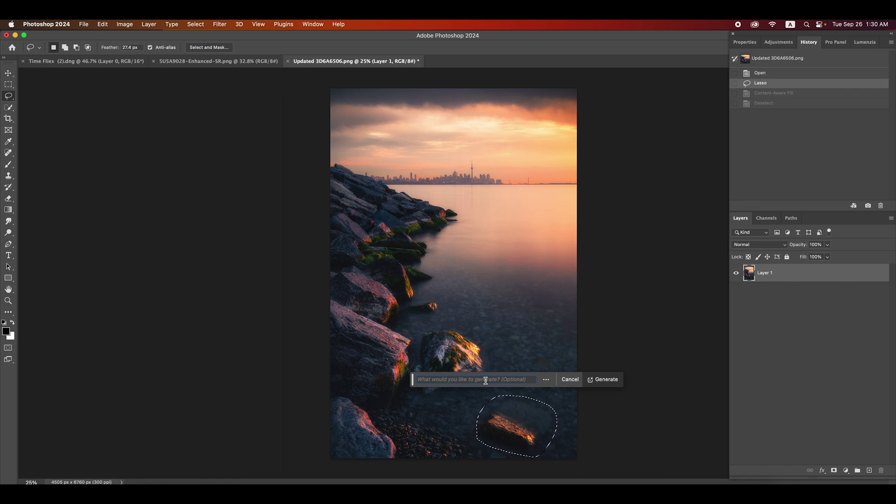
pyautogui.click(485, 380)
pyautogui.write('a duck')
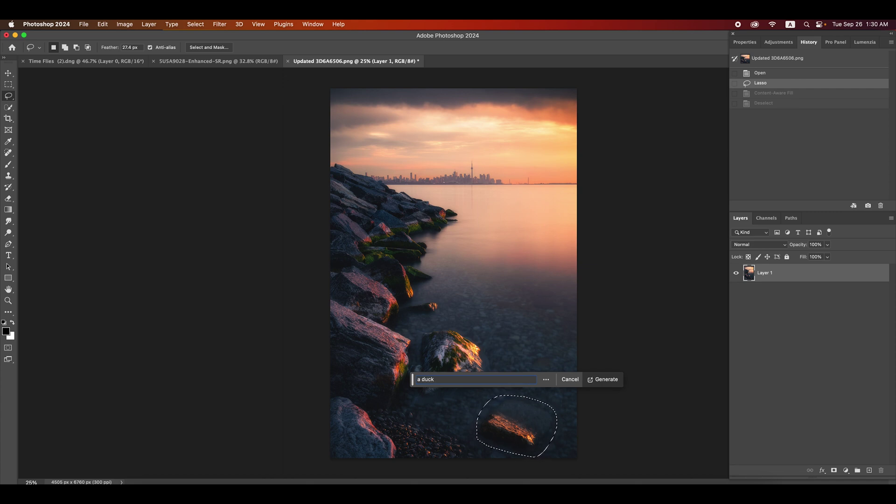
pyautogui.click(599, 380)
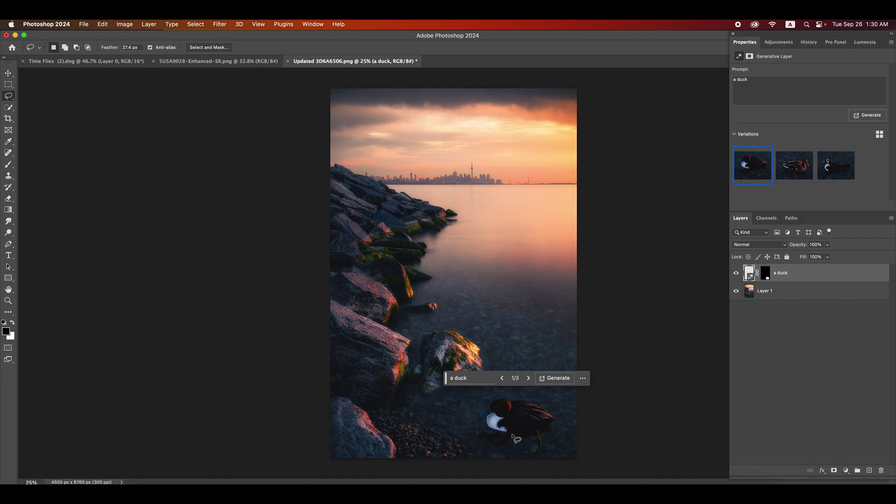
pyautogui.moveTo(445, 379); pyautogui.dragTo(158, 378)
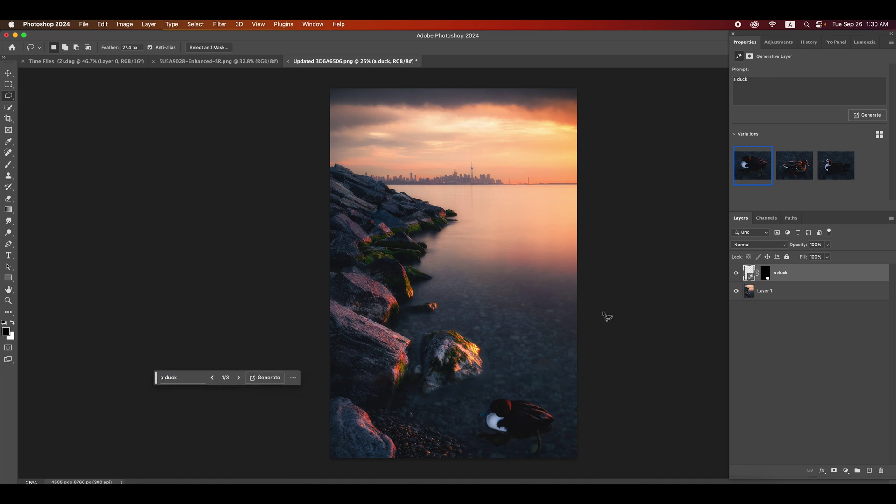
pyautogui.click(787, 174)
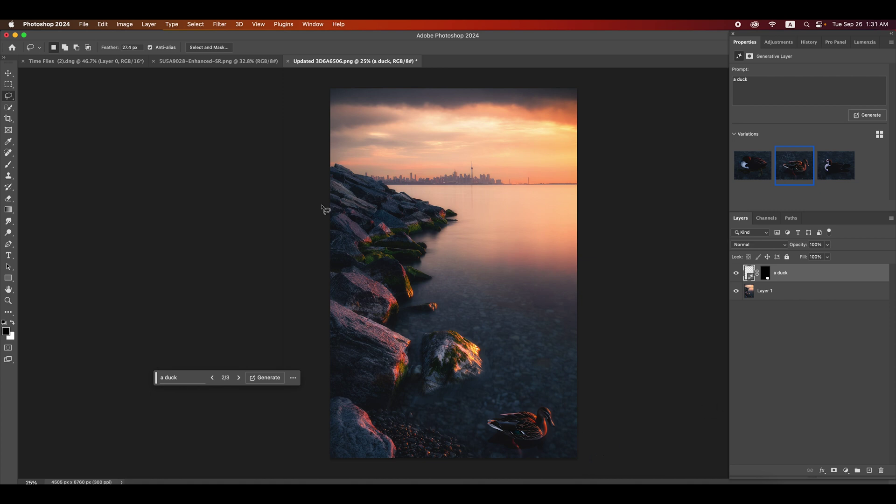
# Switch to the 5U5A9028-Enhanced-SR.png tower and moon photo and activate the Crop tool.
pyautogui.click(237, 64)
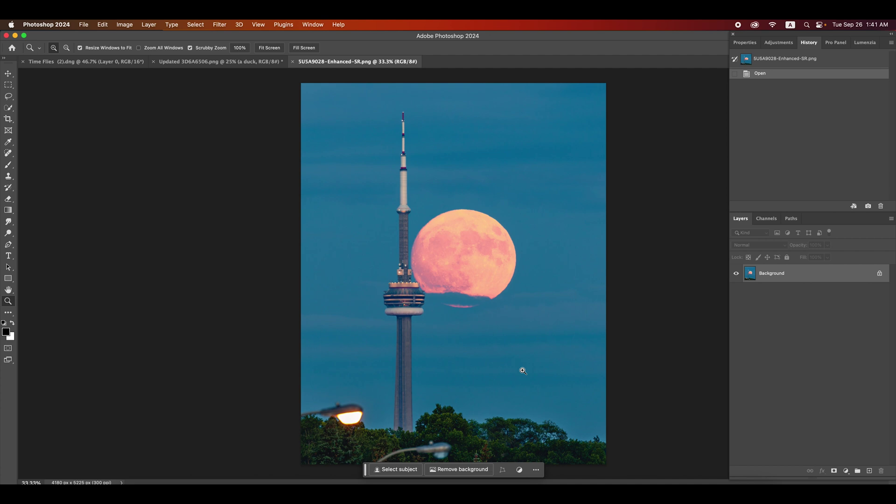
pyautogui.moveTo(512, 368); pyautogui.dragTo(508, 347)
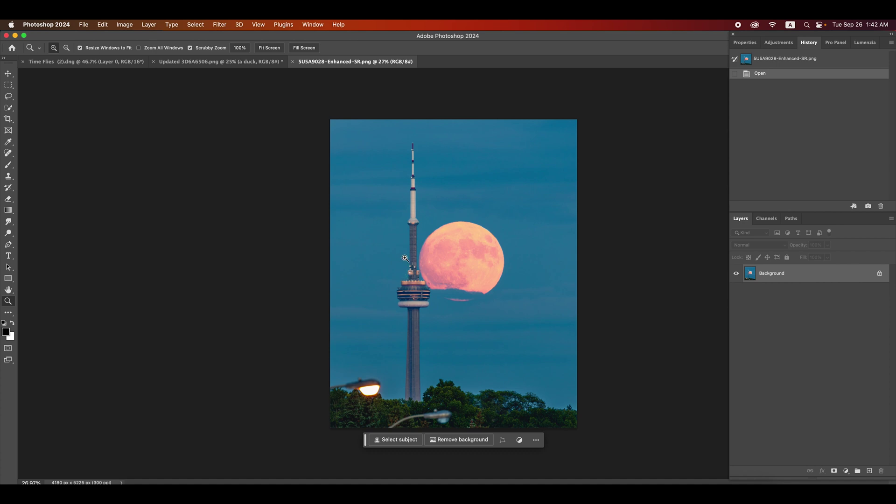
pyautogui.click(13, 122)
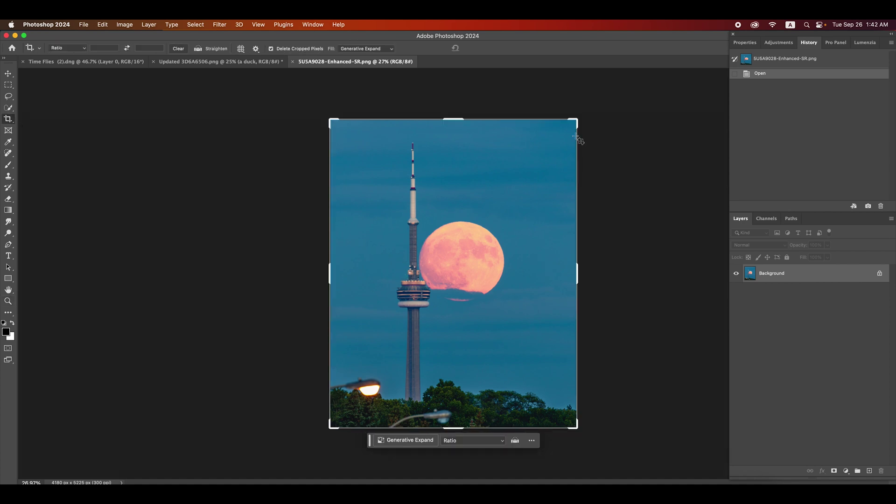
pyautogui.moveTo(576, 121); pyautogui.dragTo(536, 144)
pyautogui.moveTo(462, 186); pyautogui.dragTo(460, 234)
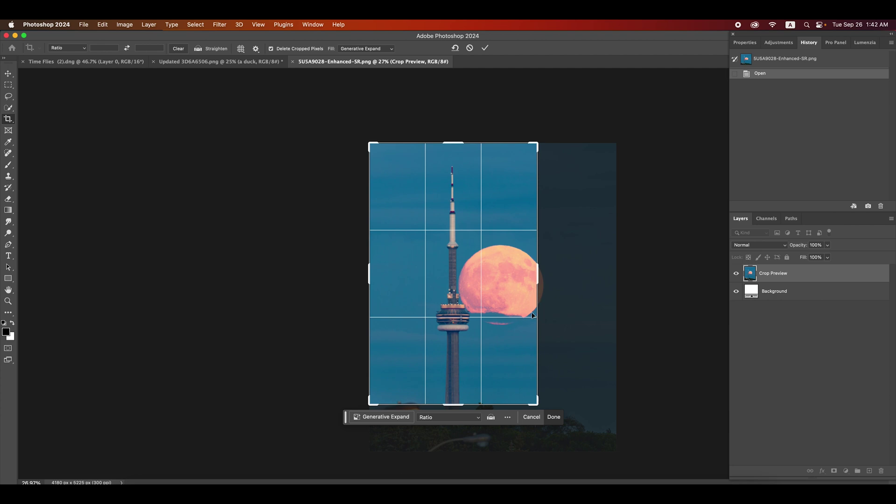
pyautogui.click(470, 47)
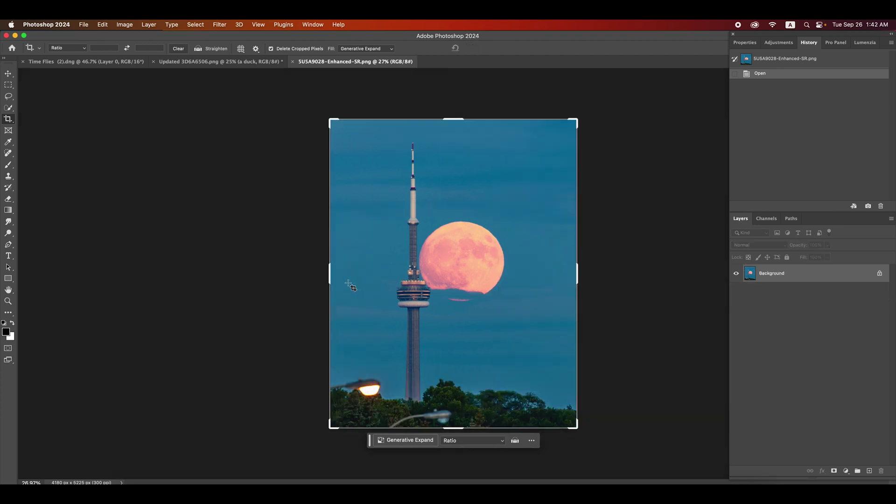
# Extend the canvas on the photo's left side to about 5580 px wide and fill it with Generative Expand using no prompt.
pyautogui.moveTo(330, 275); pyautogui.dragTo(288, 279)
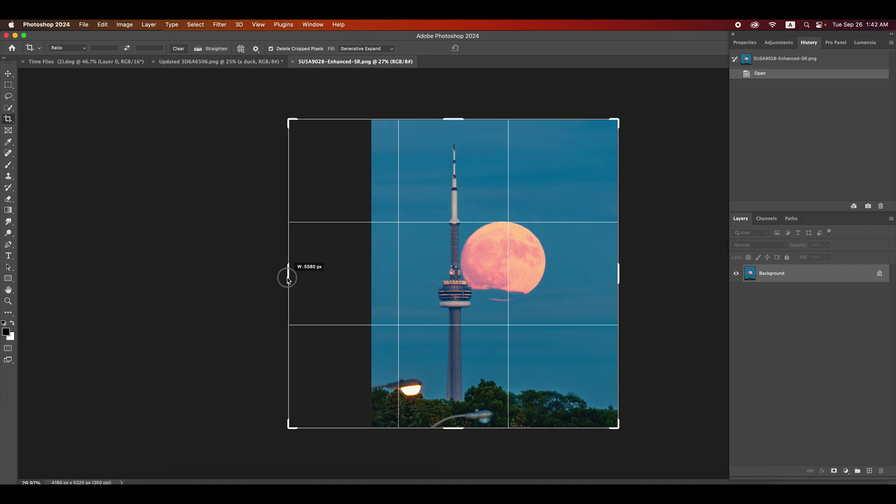
pyautogui.moveTo(288, 279); pyautogui.dragTo(287, 278)
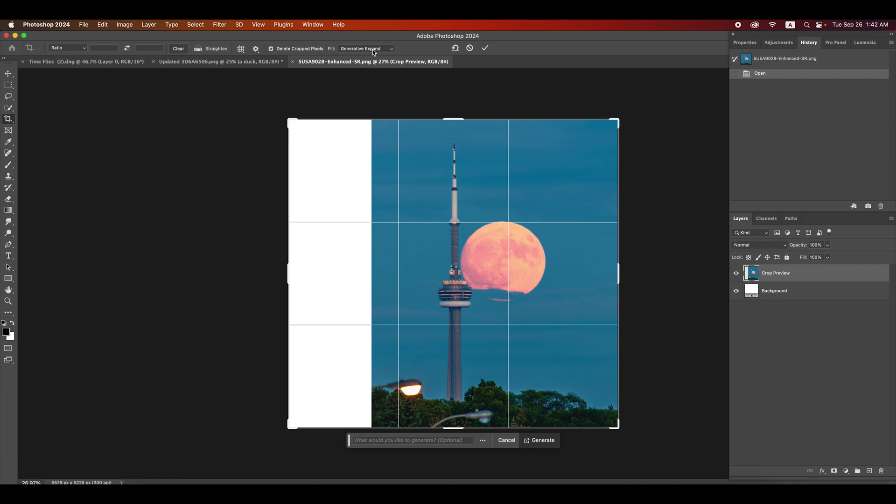
pyautogui.click(392, 49)
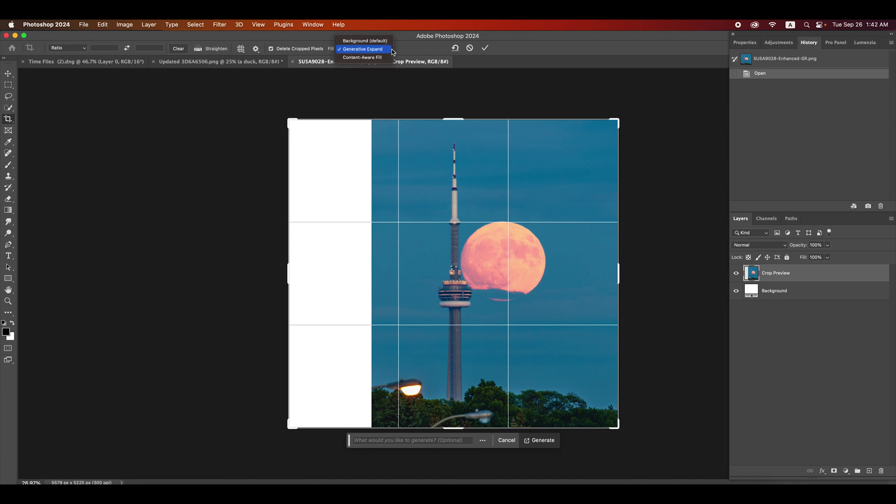
pyautogui.click(368, 49)
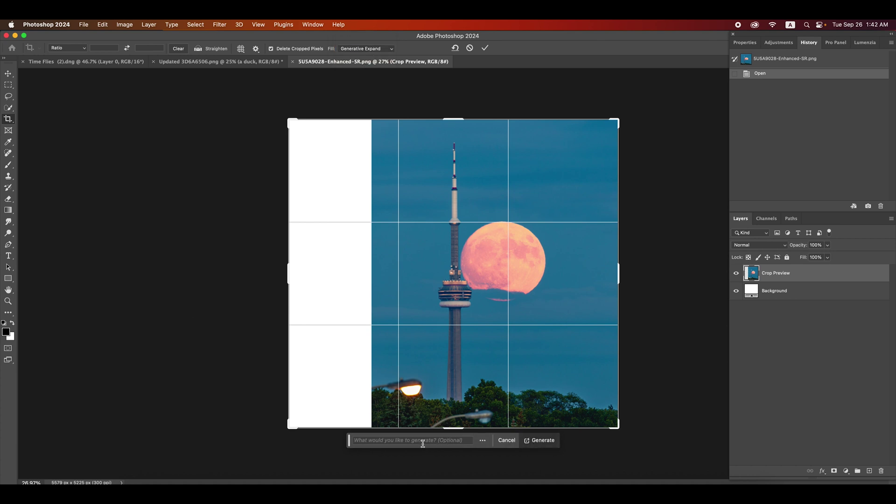
pyautogui.click(540, 441)
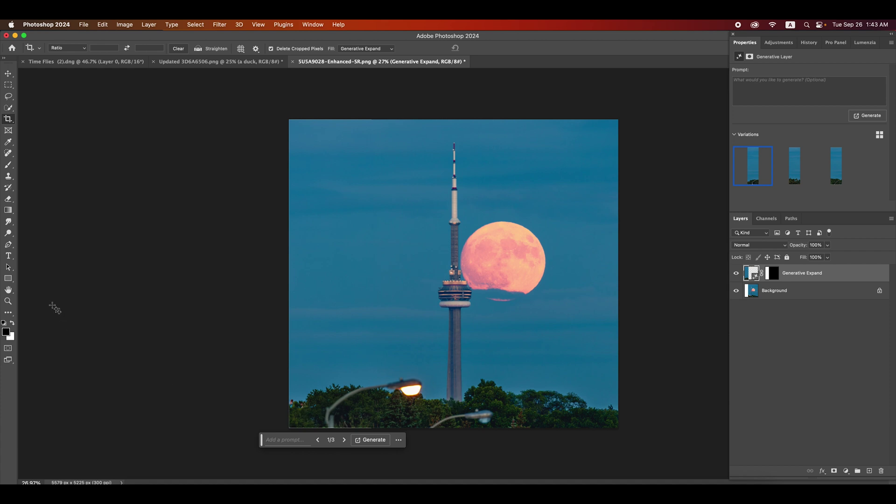
# Examine the generated sky, trees and street lamp on the left side of the expanded photo at close range.
pyautogui.click(8, 301)
pyautogui.moveTo(459, 345); pyautogui.dragTo(443, 344)
pyautogui.moveTo(488, 373); pyautogui.dragTo(498, 416)
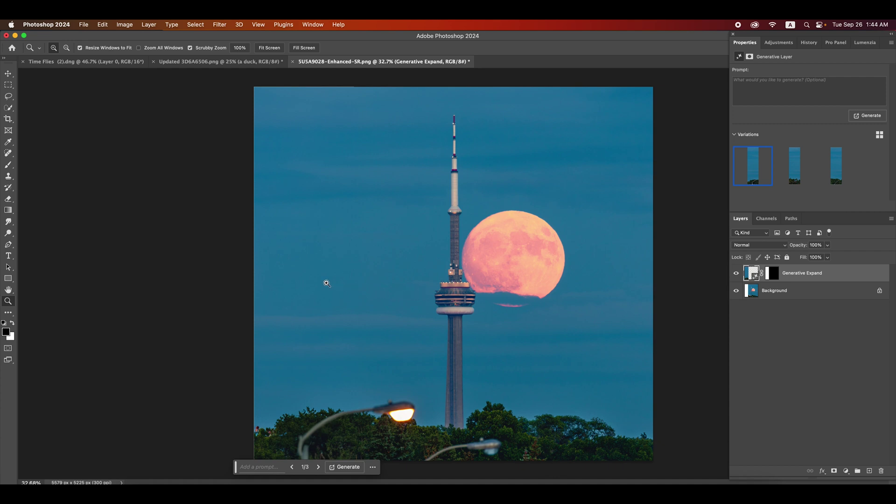
pyautogui.moveTo(310, 279); pyautogui.dragTo(356, 336)
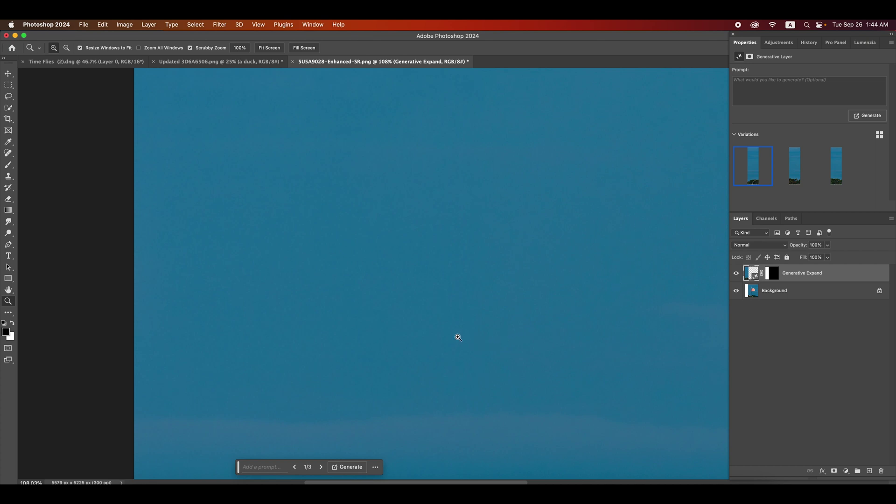
pyautogui.moveTo(446, 357); pyautogui.dragTo(396, 276)
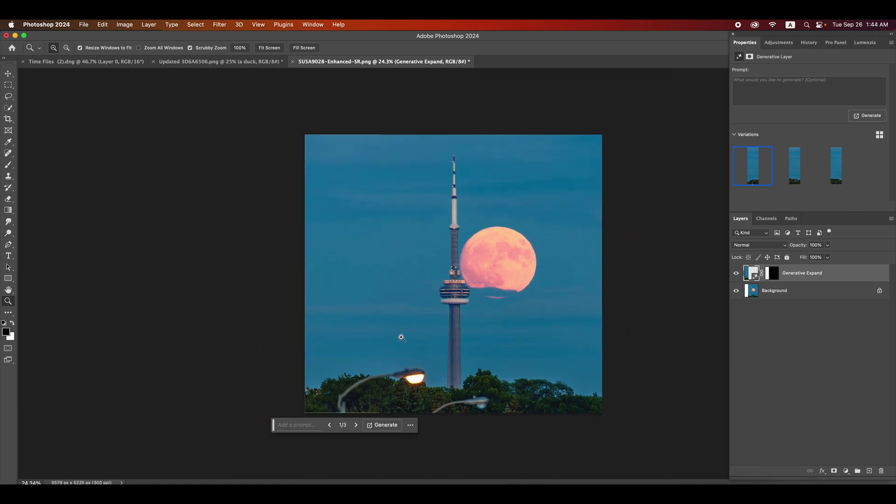
# Switch to the Time Flies (2).dng highway photo and activate the Remove tool with a brush size of 90.
pyautogui.moveTo(468, 348); pyautogui.dragTo(419, 290)
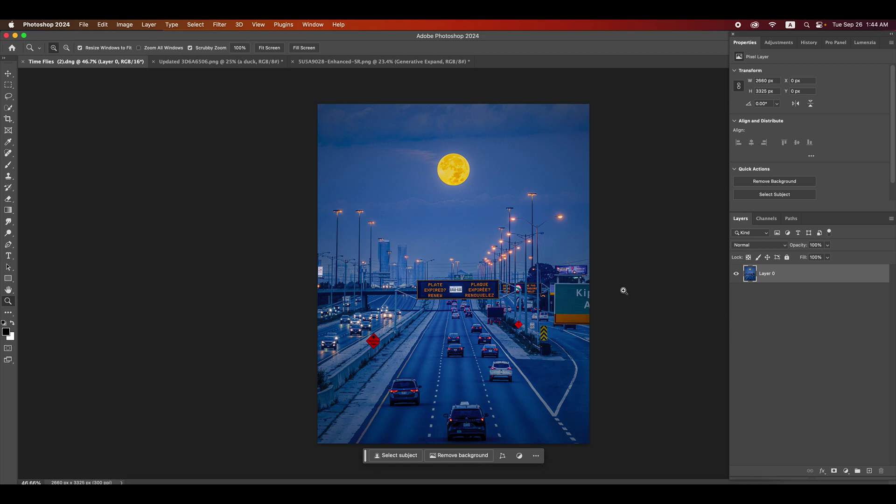
pyautogui.click(8, 153)
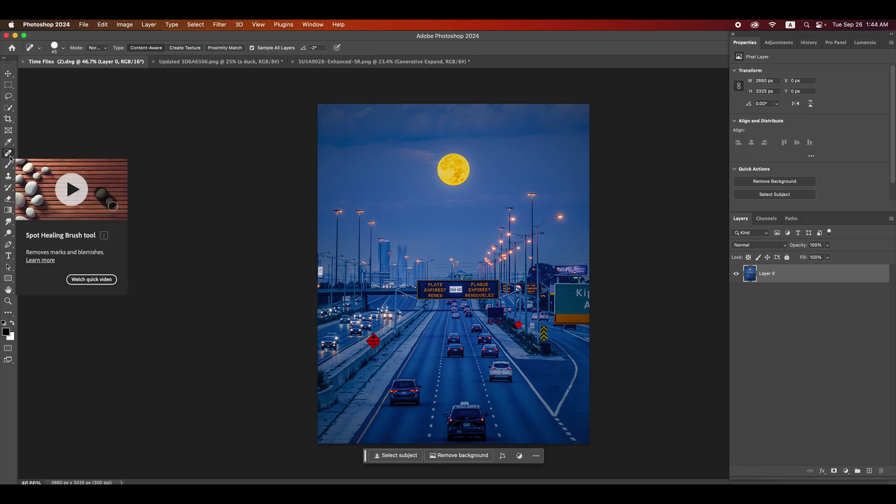
pyautogui.rightClick(9, 159)
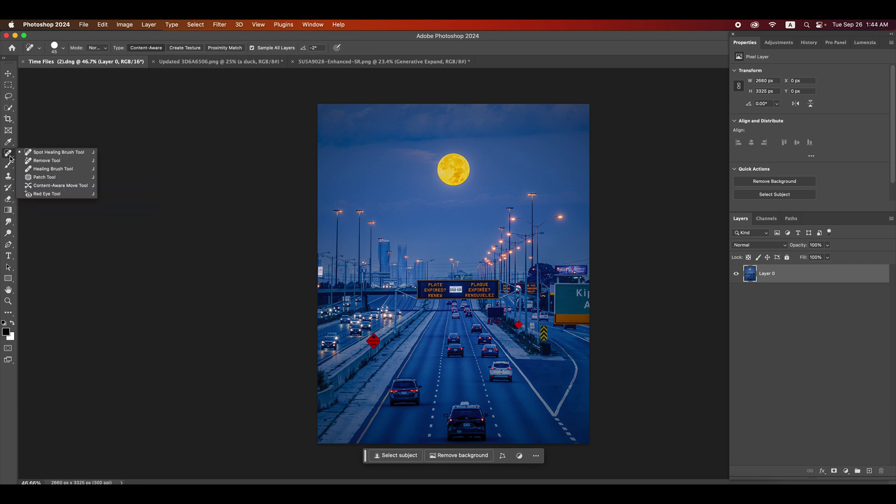
pyautogui.click(39, 163)
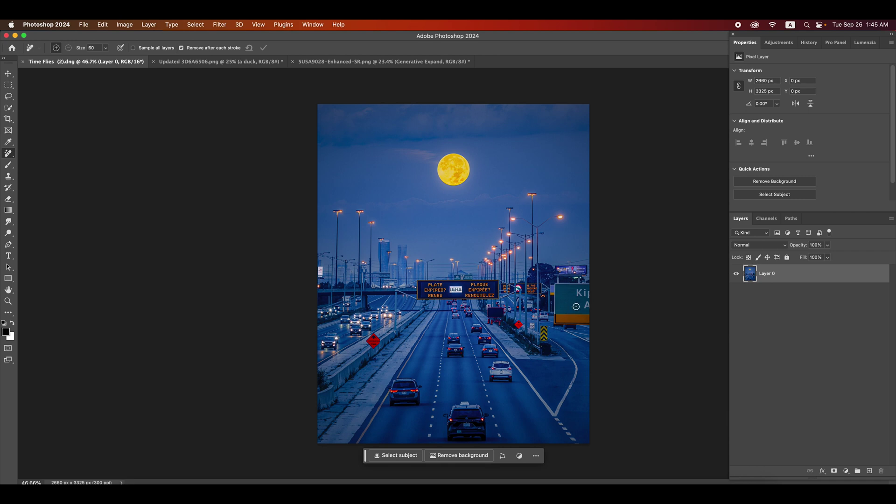
pyautogui.press(']')
pyautogui.press(']')
pyautogui.press(']')
# Remove the partly cropped green road sign at the photo's right edge by painting over it with the Remove tool.
pyautogui.moveTo(587, 286)
pyautogui.mouseDown()
pyautogui.moveTo(557, 289)
pyautogui.moveTo(555, 315)
pyautogui.moveTo(581, 322)
pyautogui.moveTo(560, 317)
pyautogui.moveTo(560, 306)
pyautogui.moveTo(575, 308)
pyautogui.moveTo(572, 293)
pyautogui.moveTo(582, 309)
pyautogui.moveTo(584, 296)
pyautogui.mouseUp()
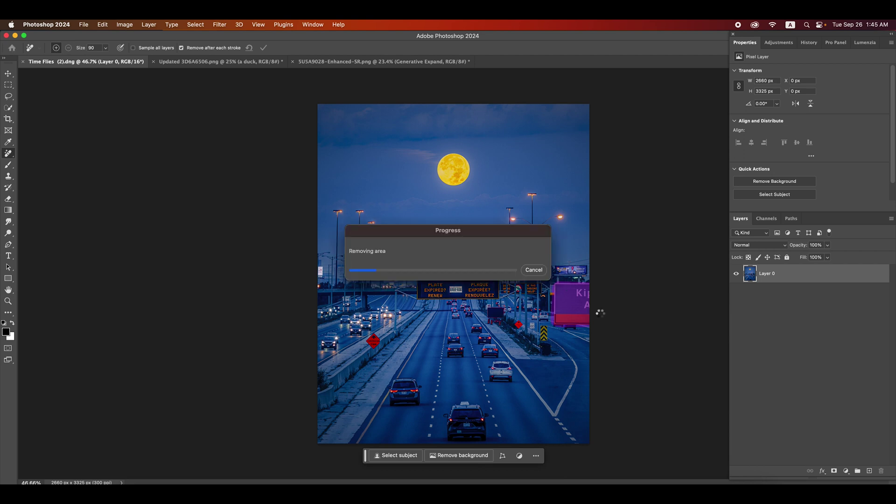
pyautogui.click(534, 271)
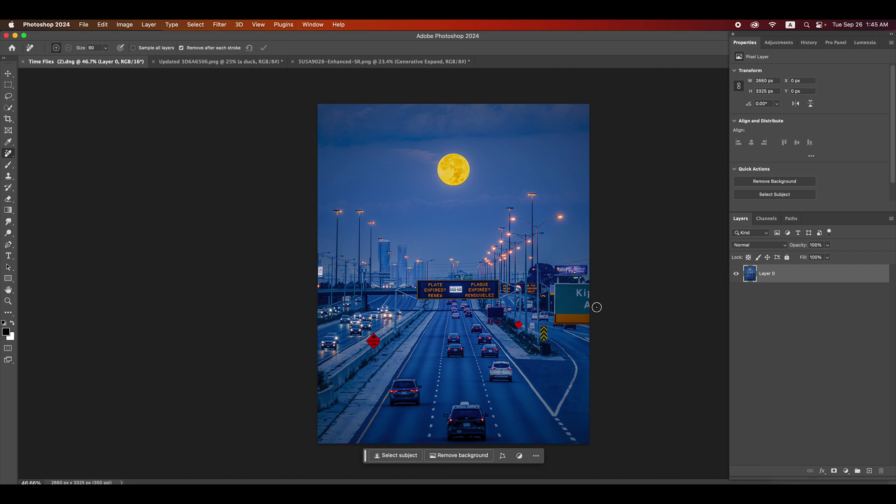
pyautogui.moveTo(590, 286)
pyautogui.mouseDown()
pyautogui.moveTo(553, 287)
pyautogui.moveTo(556, 324)
pyautogui.moveTo(589, 327)
pyautogui.moveTo(590, 287)
pyautogui.mouseUp()
pyautogui.moveTo(590, 287); pyautogui.dragTo(589, 287)
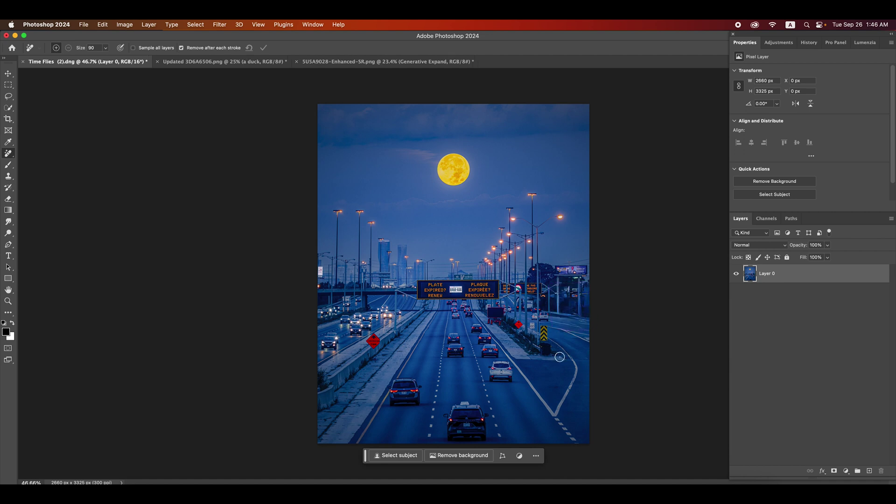
# Paint over the nearest car at the lower edge of the highway photo with the Remove tool to remove it.
pyautogui.click(8, 301)
pyautogui.moveTo(566, 311); pyautogui.dragTo(588, 387)
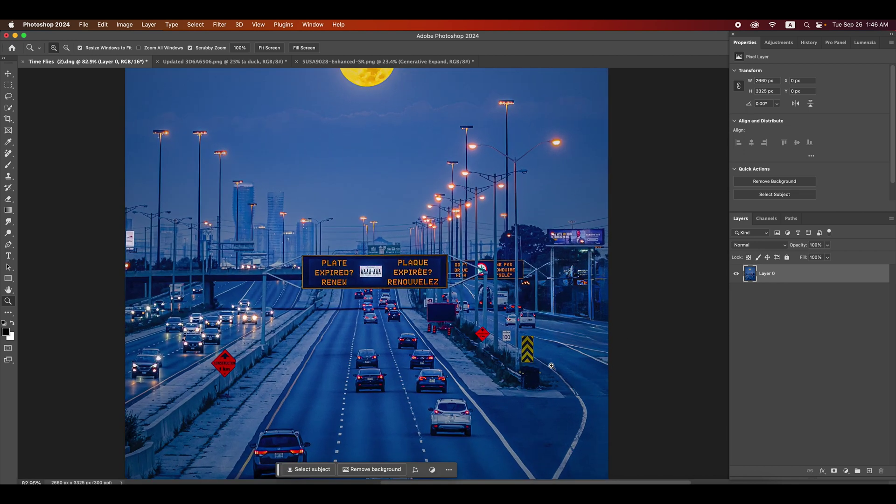
pyautogui.moveTo(497, 396); pyautogui.dragTo(467, 414)
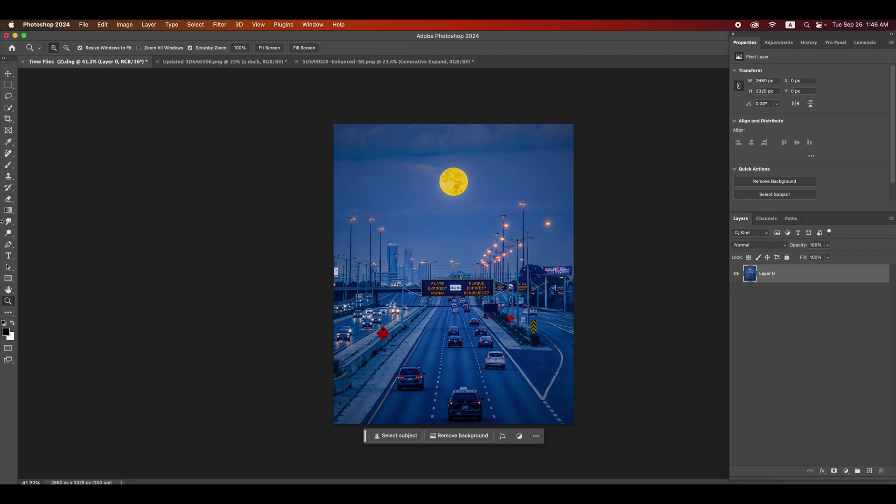
pyautogui.click(8, 153)
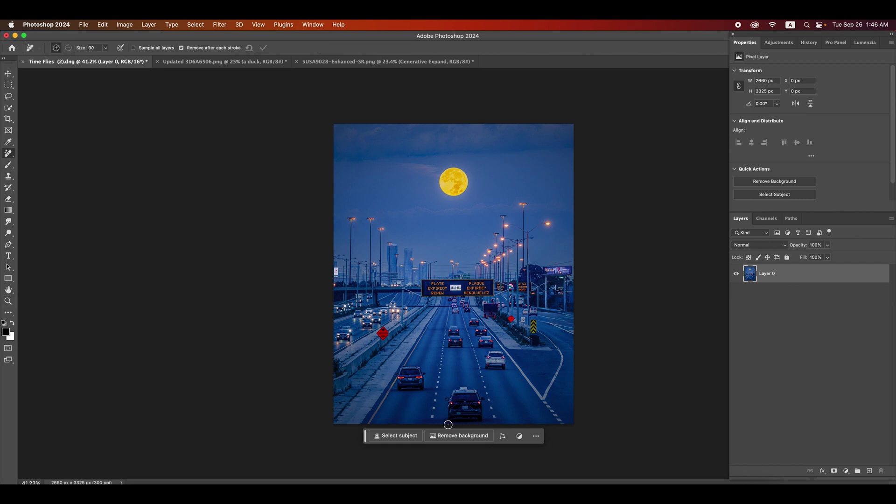
pyautogui.moveTo(447, 422)
pyautogui.mouseDown()
pyautogui.moveTo(484, 422)
pyautogui.moveTo(478, 389)
pyautogui.moveTo(457, 388)
pyautogui.moveTo(445, 420)
pyautogui.mouseUp()
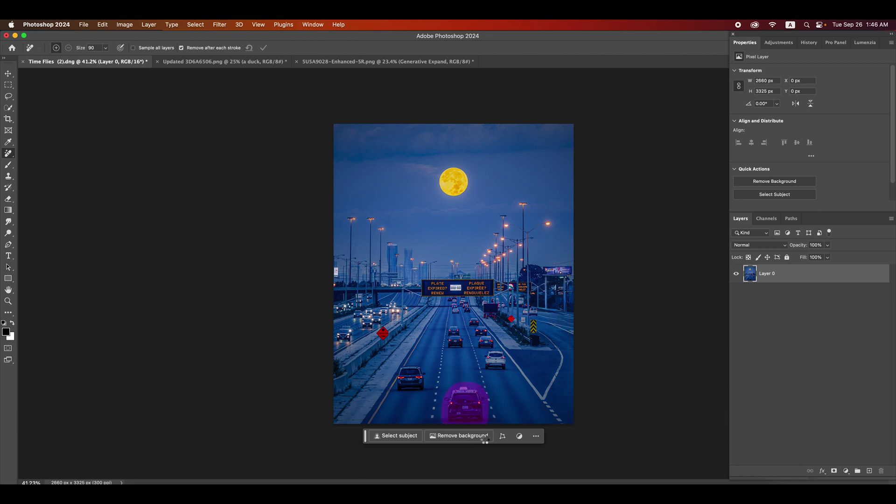